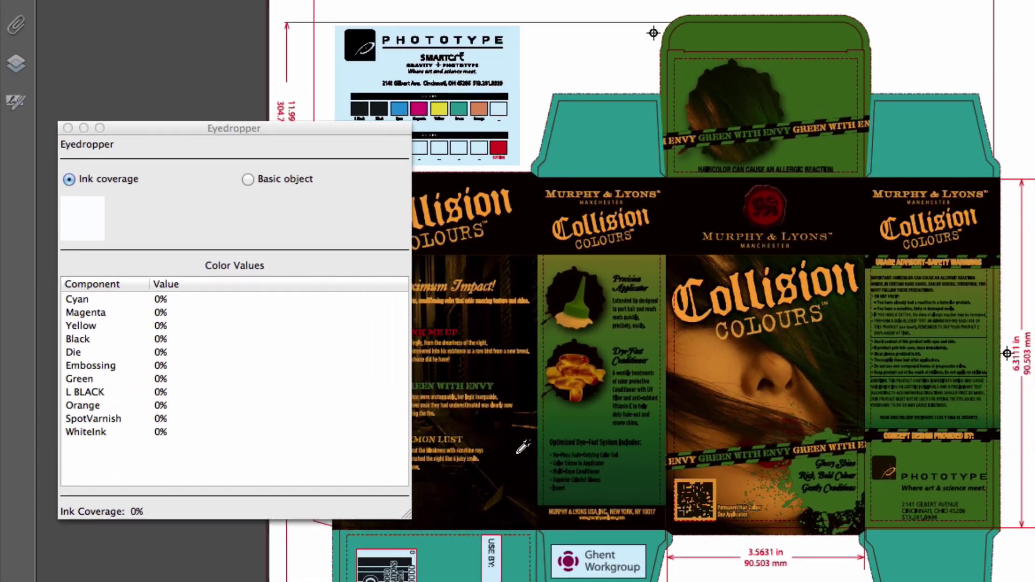
# Sample the dark panel with the Ink coverage eyedropper, reading 549.92% total coverage.
pyautogui.click(521, 447)
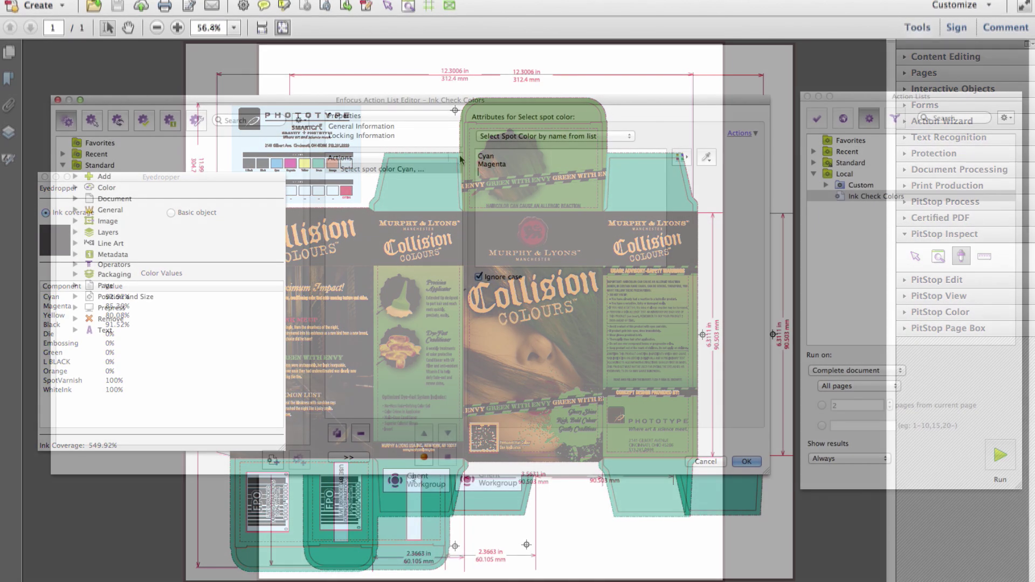
# Add Yellow, Black, Green and Orange to the spot colour list after Cyan and Magenta, and save.
pyautogui.write('llow')
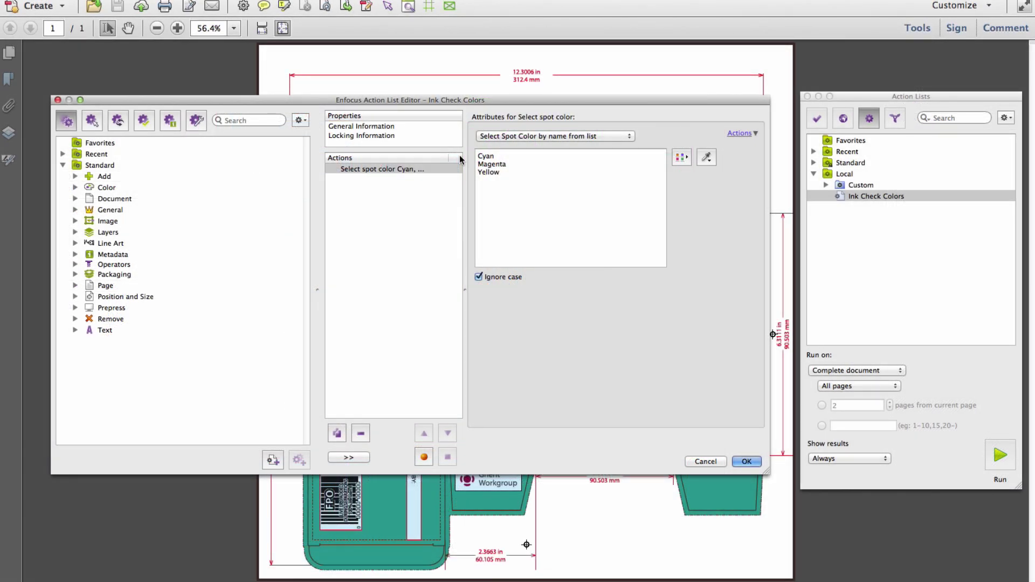
pyautogui.press('Return')
pyautogui.write('Black')
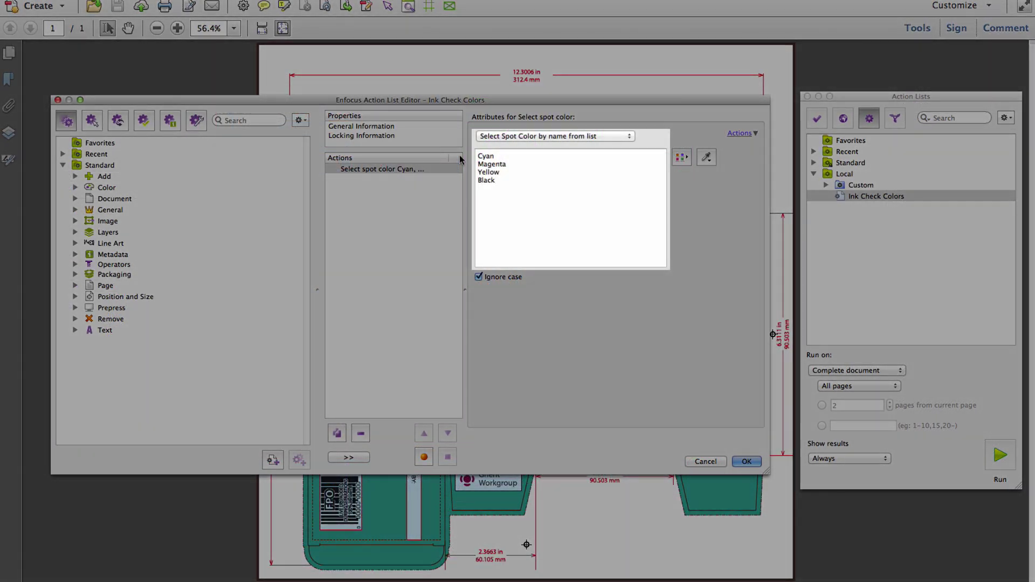
pyautogui.press('Return')
pyautogui.write('Green')
pyautogui.press('Return')
pyautogui.write('Orange')
pyautogui.click(746, 461)
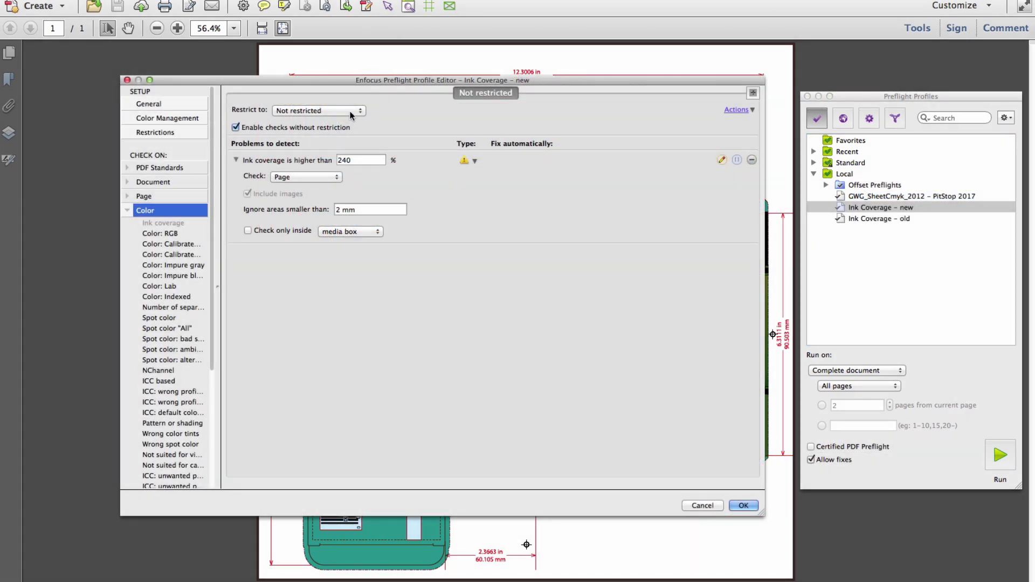
# Restrict the check to Ink Check Colors and change the coverage limit from 240 to 320.
pyautogui.click(350, 112)
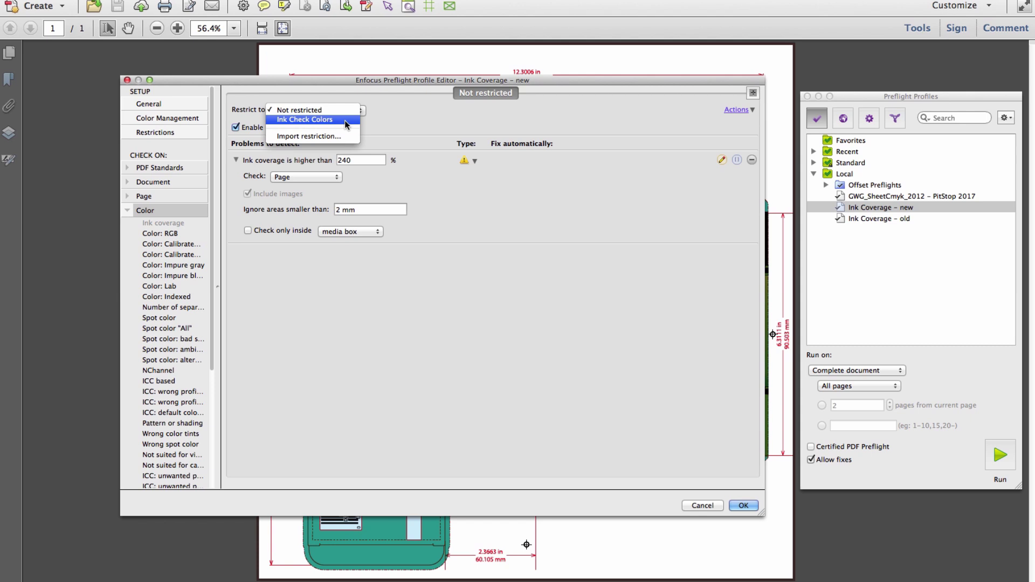
pyautogui.click(345, 120)
pyautogui.doubleClick(363, 160)
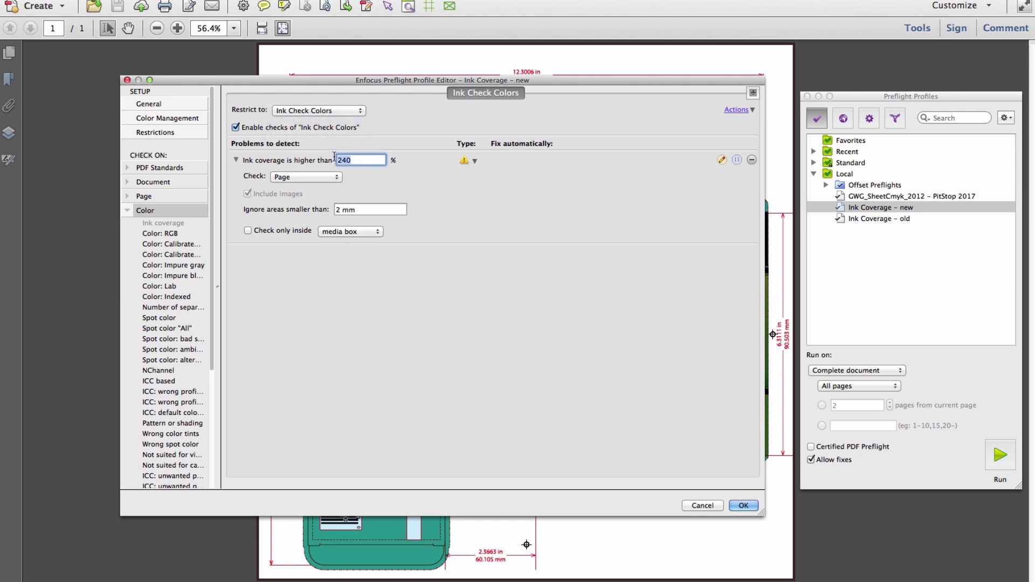
pyautogui.write('320')
pyautogui.click(743, 505)
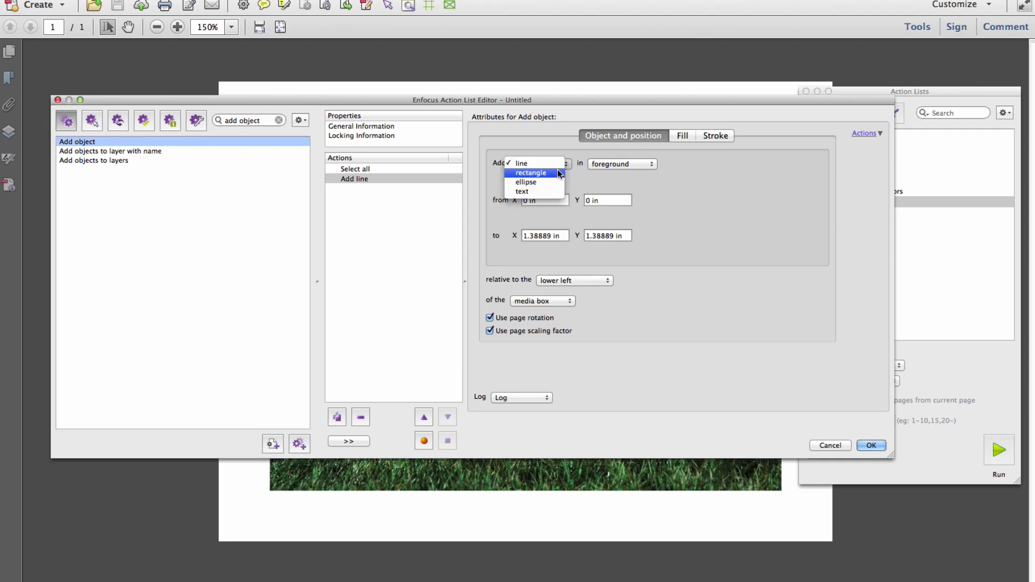
# Make the action add a rectangle whose width and height follow the trim box.
pyautogui.click(558, 170)
pyautogui.click(506, 219)
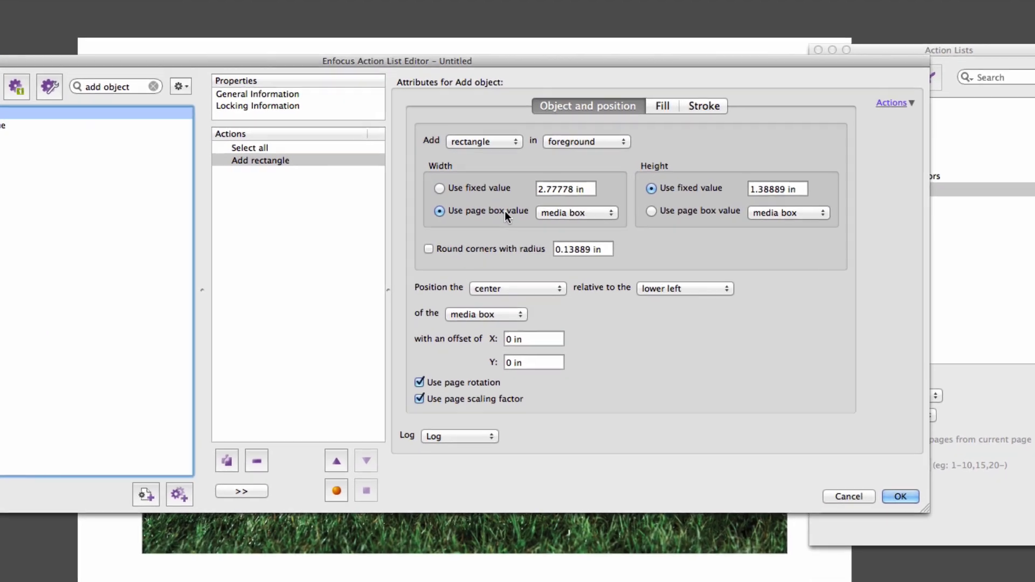
pyautogui.click(640, 219)
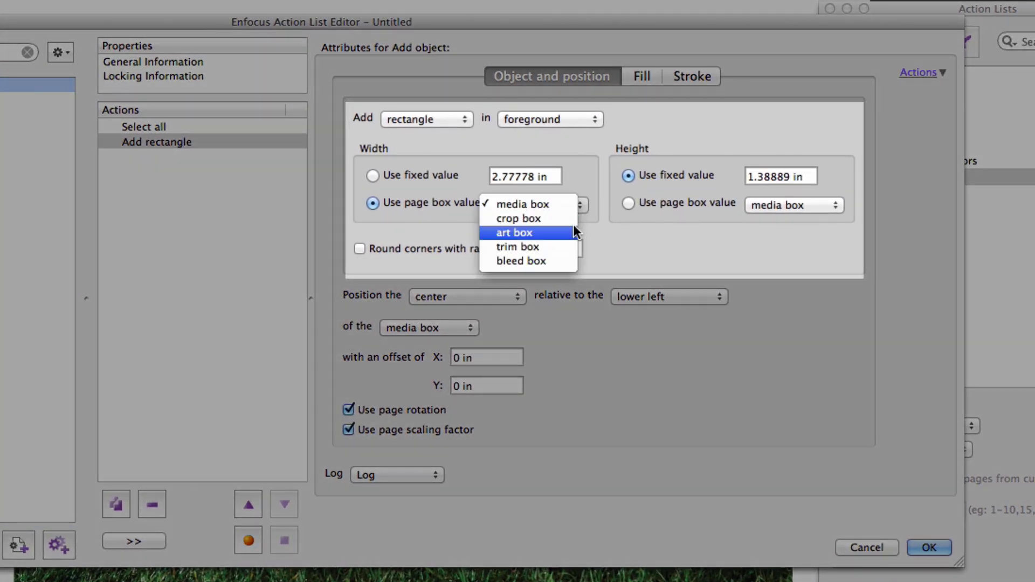
pyautogui.click(566, 241)
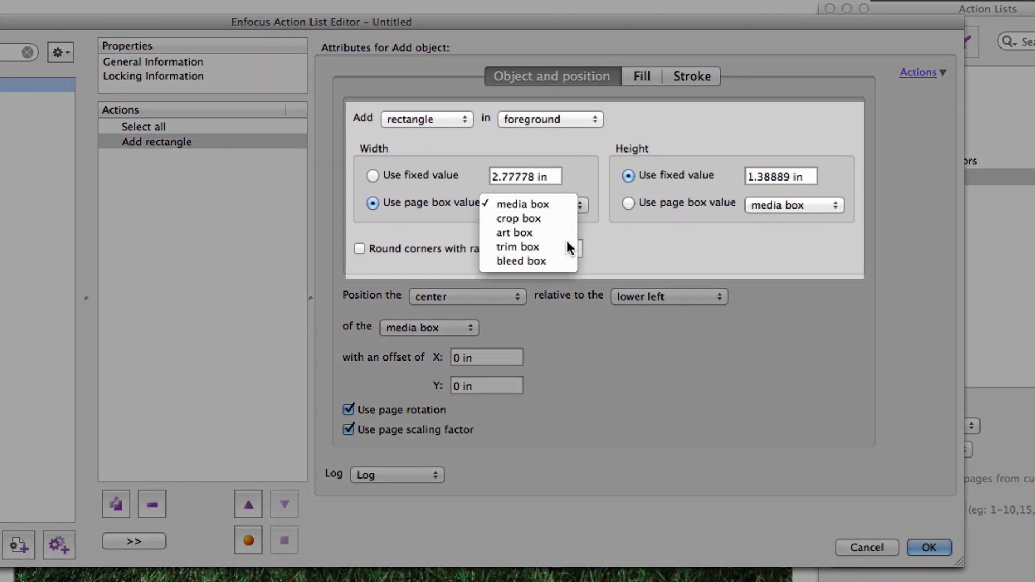
pyautogui.click(794, 205)
pyautogui.click(796, 247)
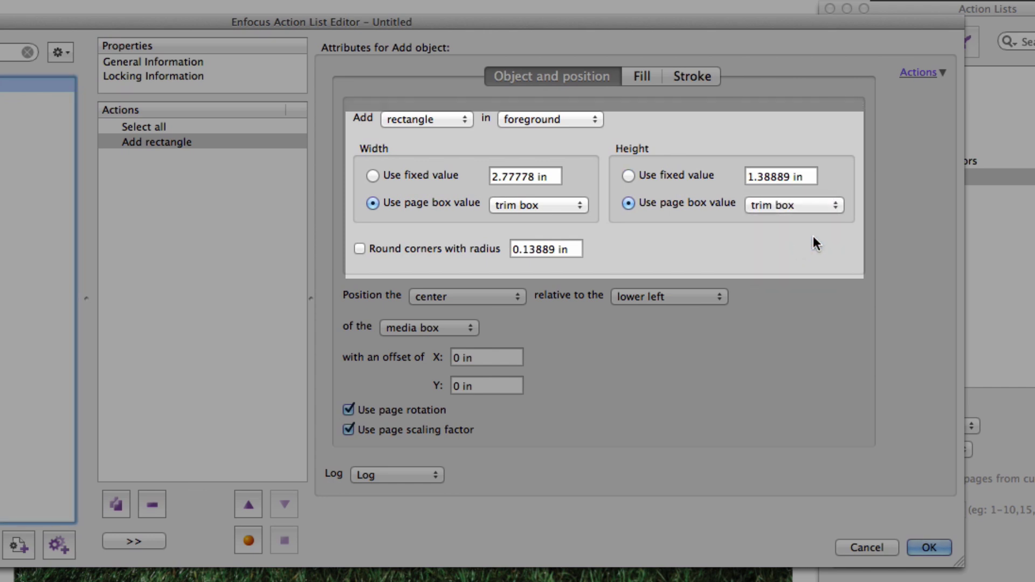
# Give the rectangle 0.25 in rounded corners, centre it, and stroke it in DIELINE.
pyautogui.click(479, 251)
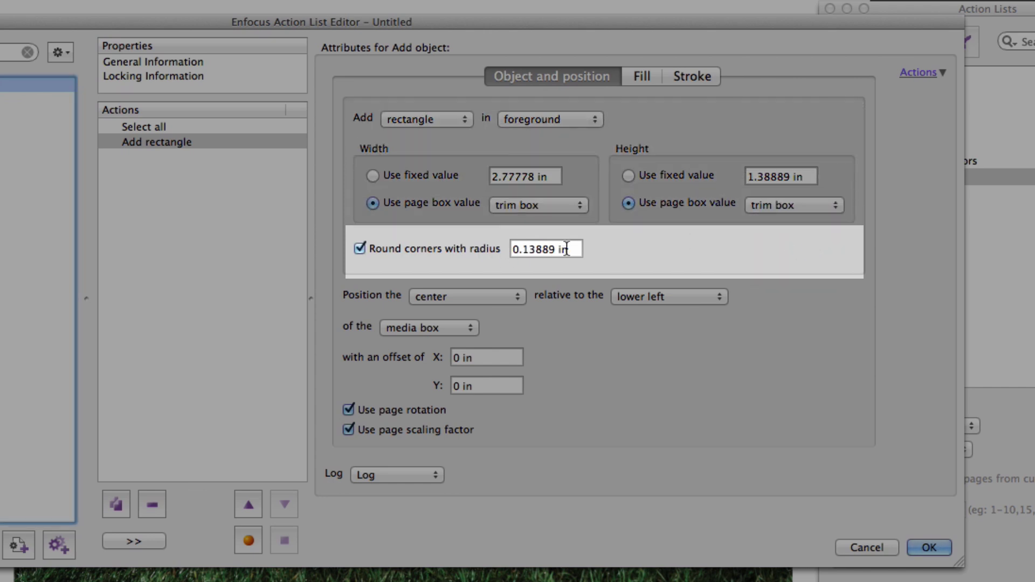
pyautogui.tripleClick(545, 249)
pyautogui.write('.25')
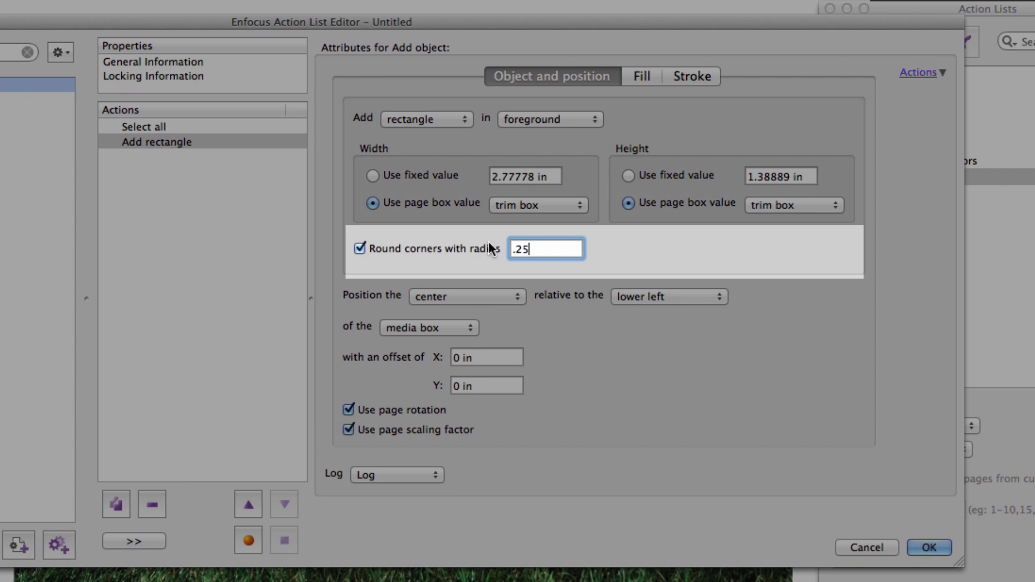
pyautogui.press('Tab')
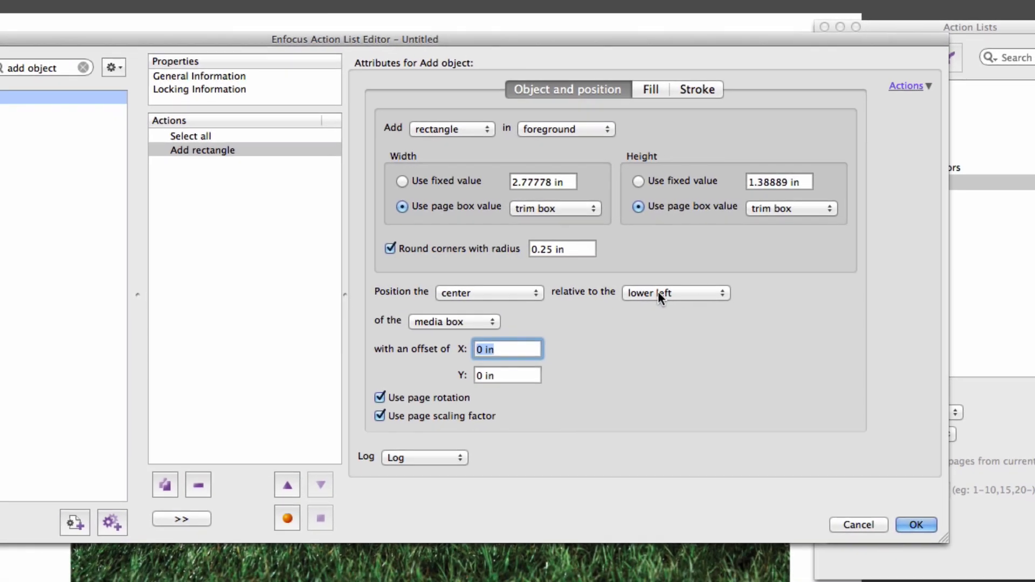
pyautogui.click(662, 296)
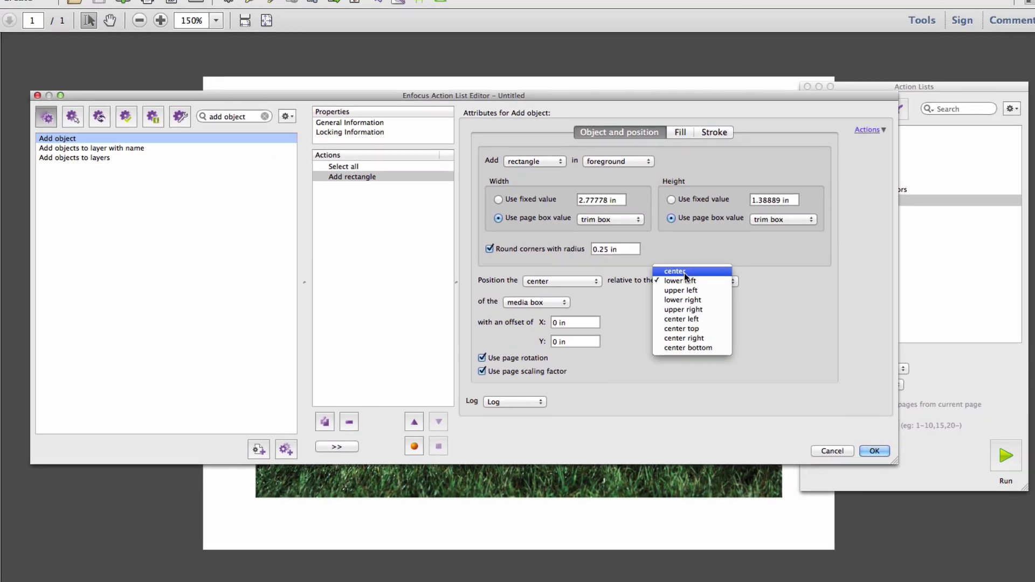
pyautogui.click(648, 286)
pyautogui.click(722, 135)
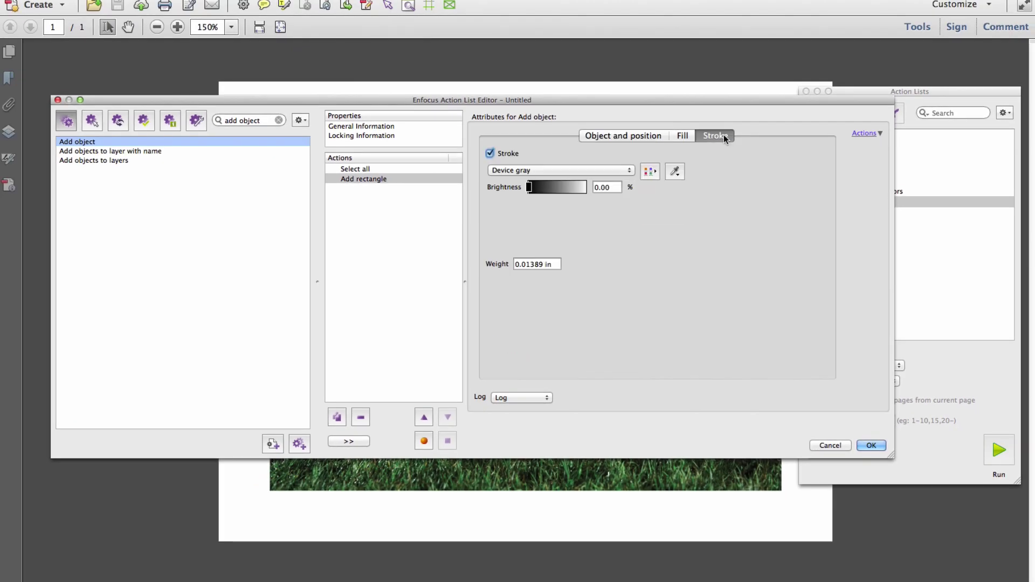
pyautogui.click(650, 171)
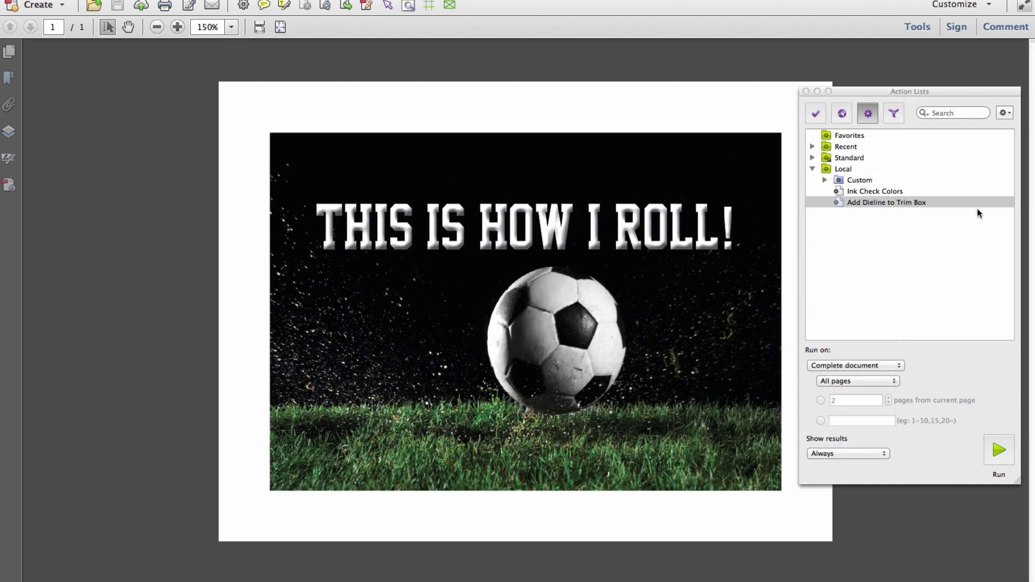
# Run Add Dieline to Trim Box on the soccer poster and dismiss the results window.
pyautogui.click(963, 205)
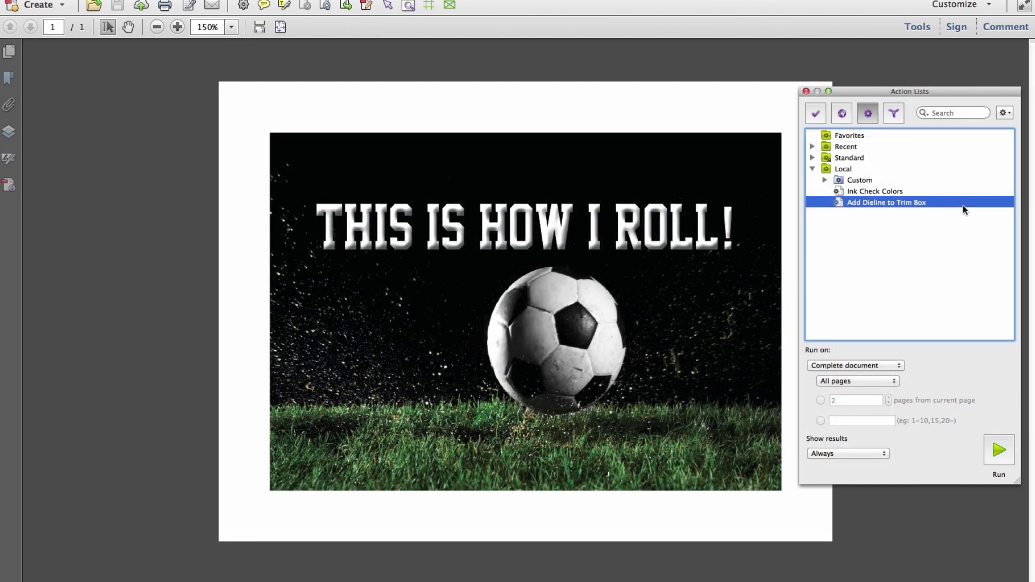
pyautogui.click(997, 450)
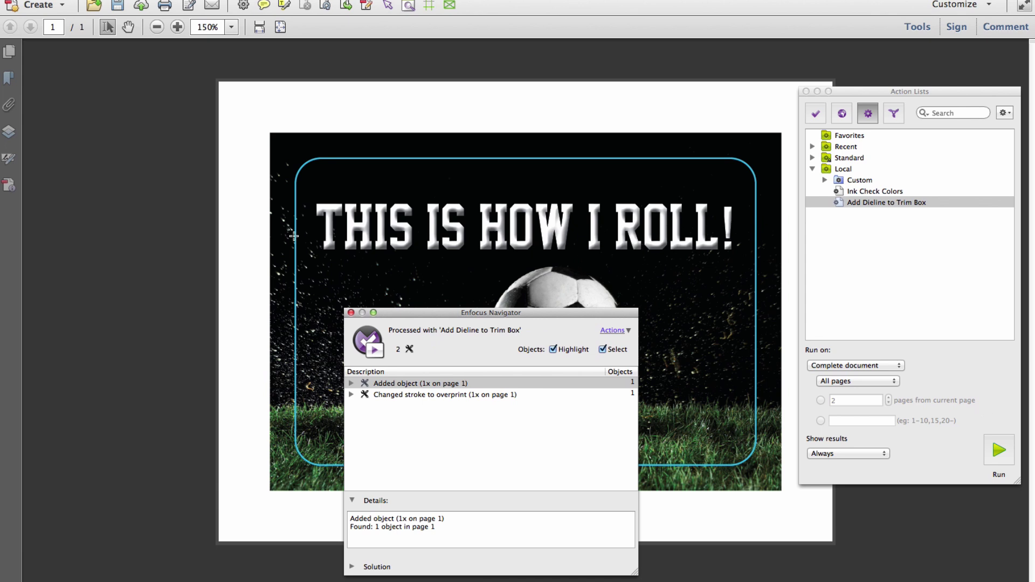
pyautogui.click(351, 312)
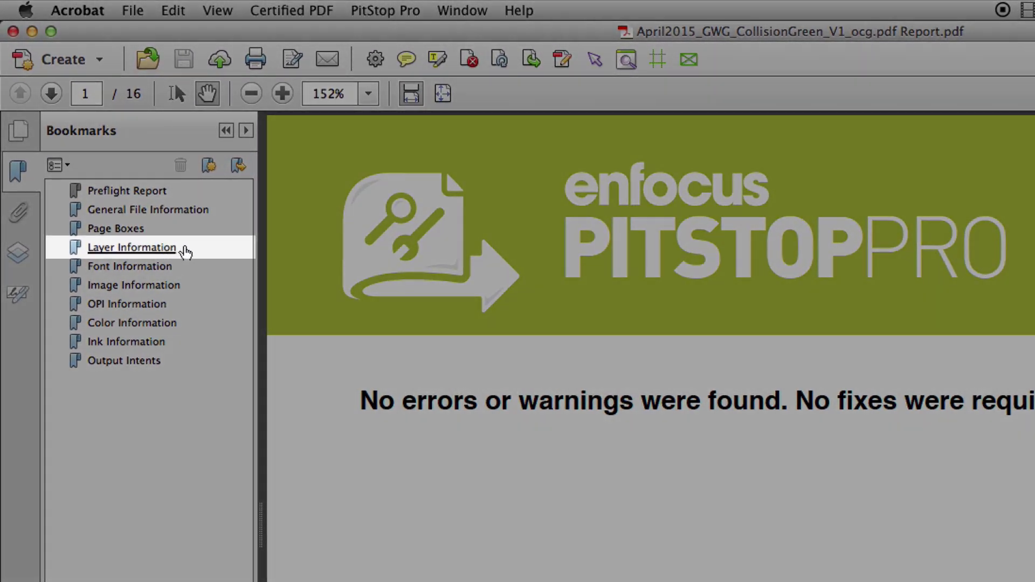
# Jump to the report's Layer Information page and scroll through the Barcode and Bleed layer details.
pyautogui.click(184, 249)
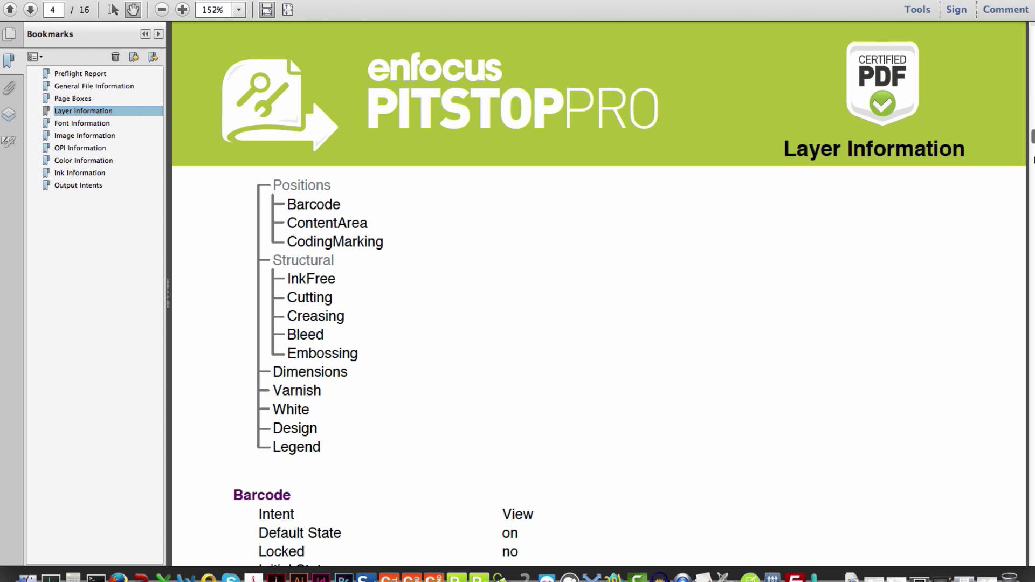
pyautogui.scroll(-10, 1033, 160)
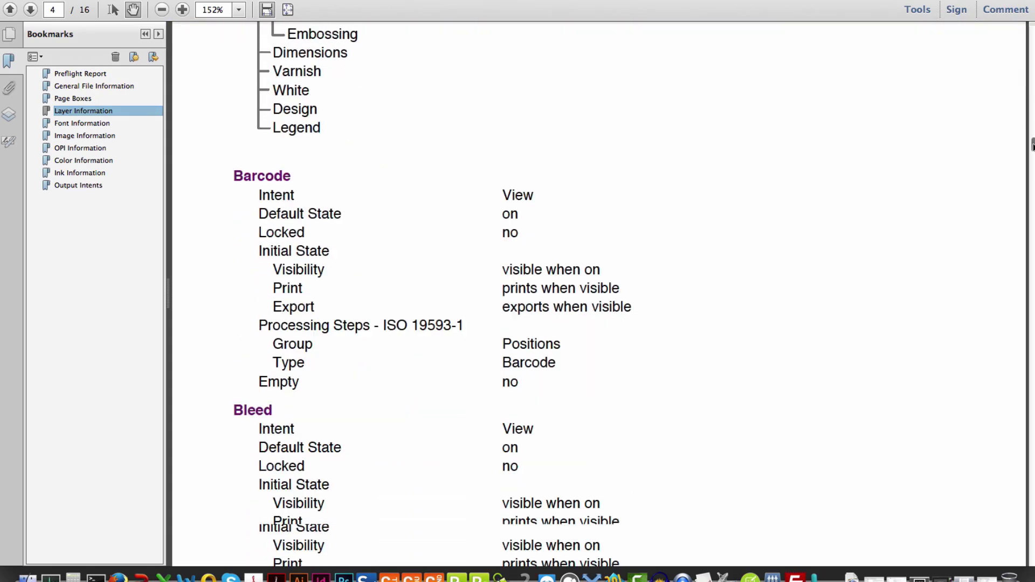
pyautogui.scroll(-3, 1033, 149)
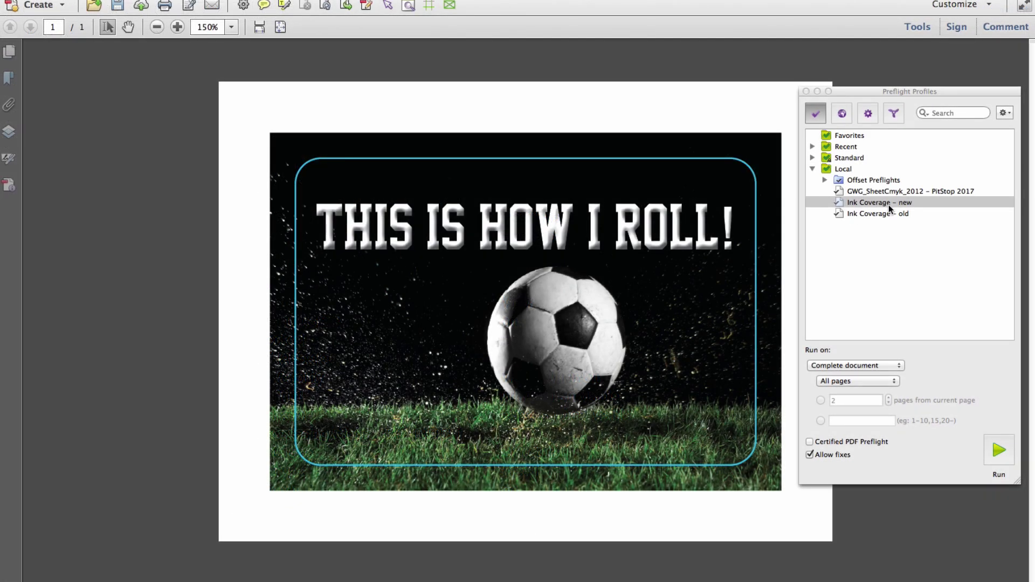
# Open the Ink Coverage – new profile in the Preflight Profile Editor.
pyautogui.doubleClick(888, 204)
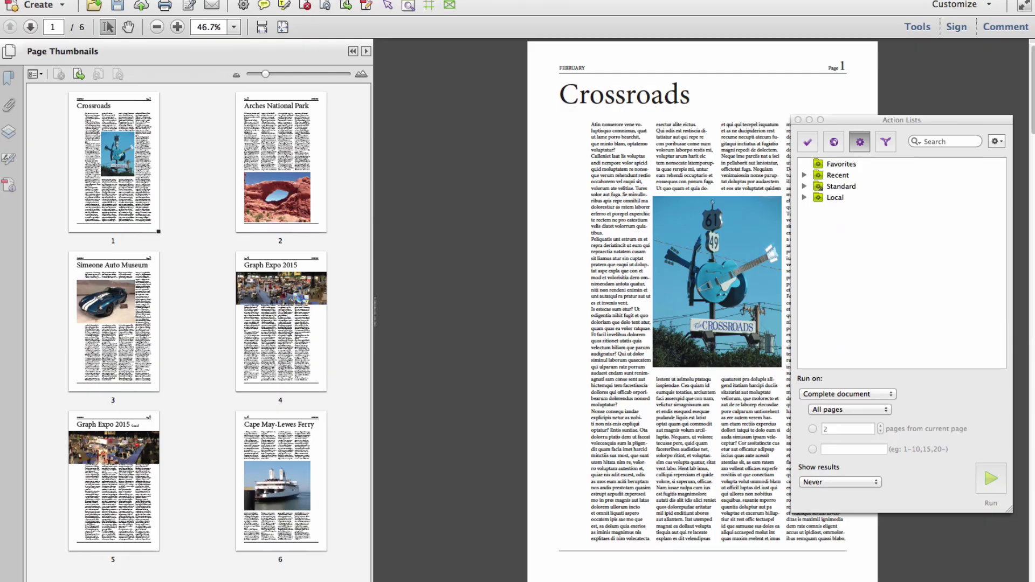
# Run Reverse Page order, then Move First Page to become the Last Page on the newsletter.
pyautogui.click(803, 187)
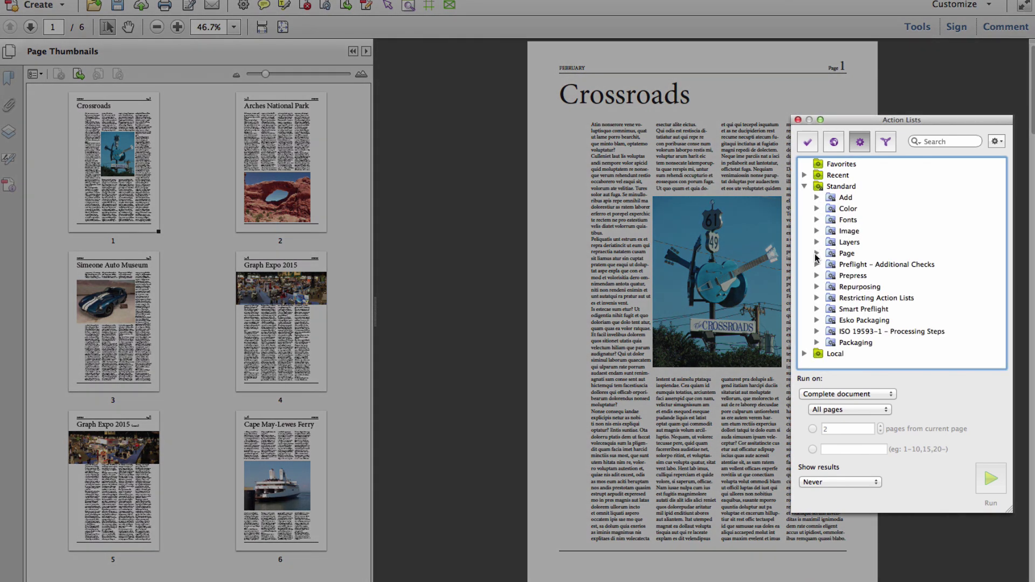
pyautogui.click(816, 253)
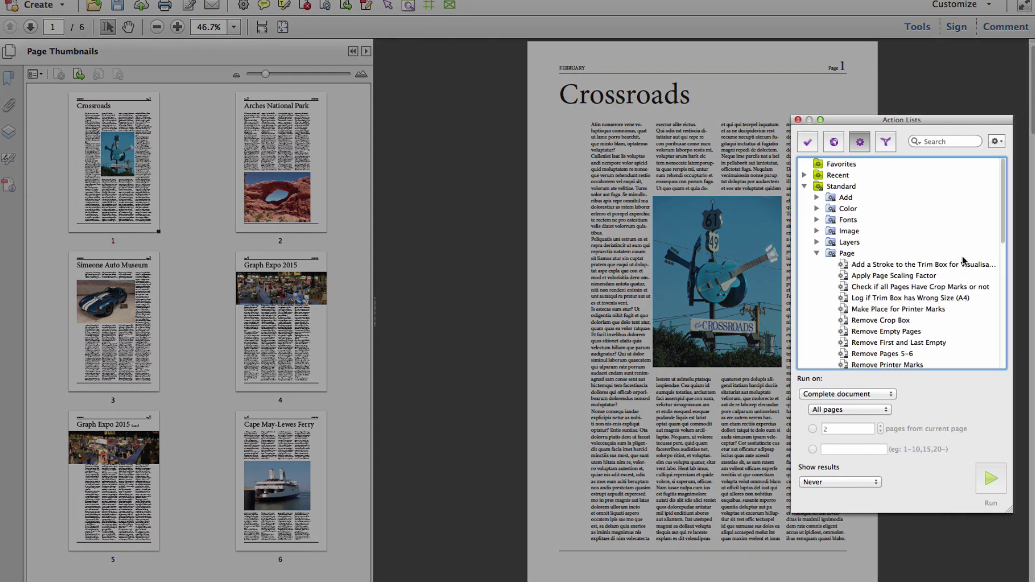
pyautogui.moveTo(1005, 243); pyautogui.dragTo(1018, 351)
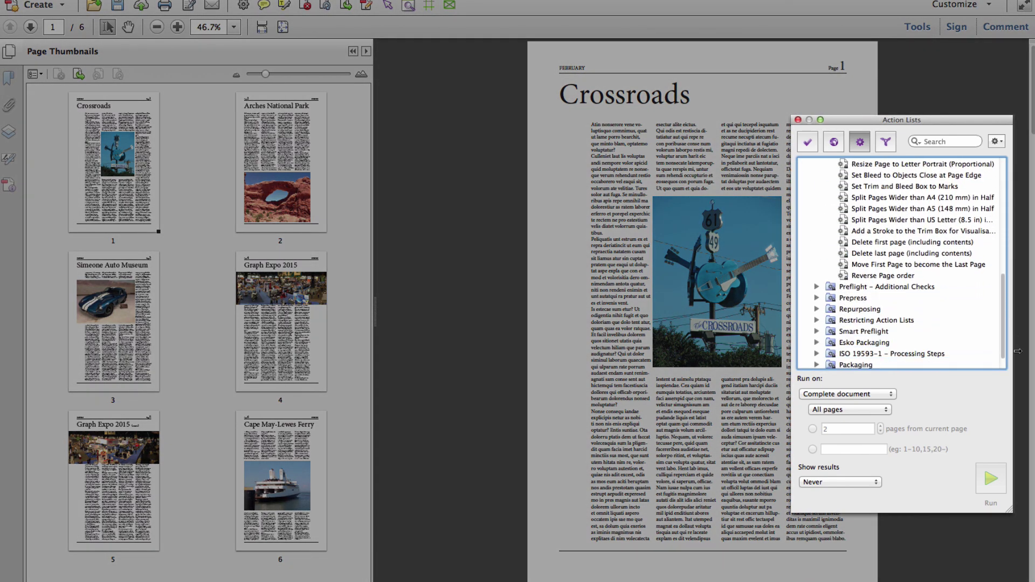
pyautogui.click(937, 276)
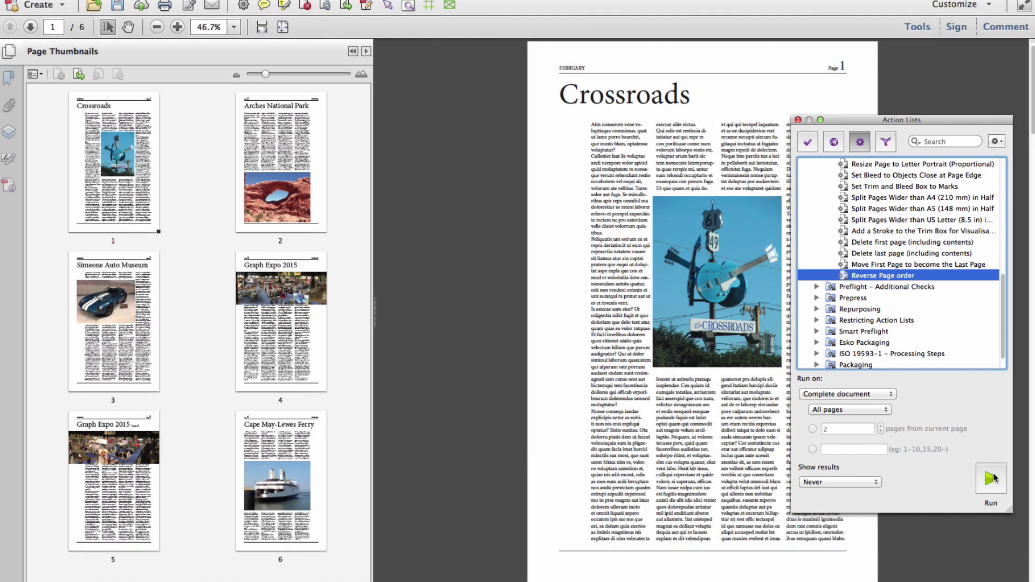
pyautogui.click(994, 478)
pyautogui.click(962, 265)
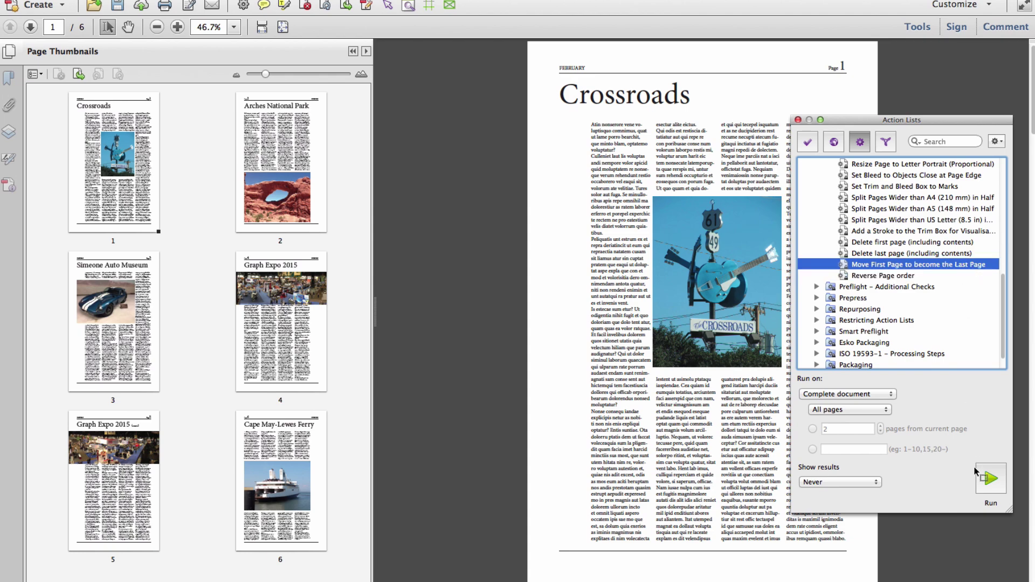
pyautogui.click(995, 479)
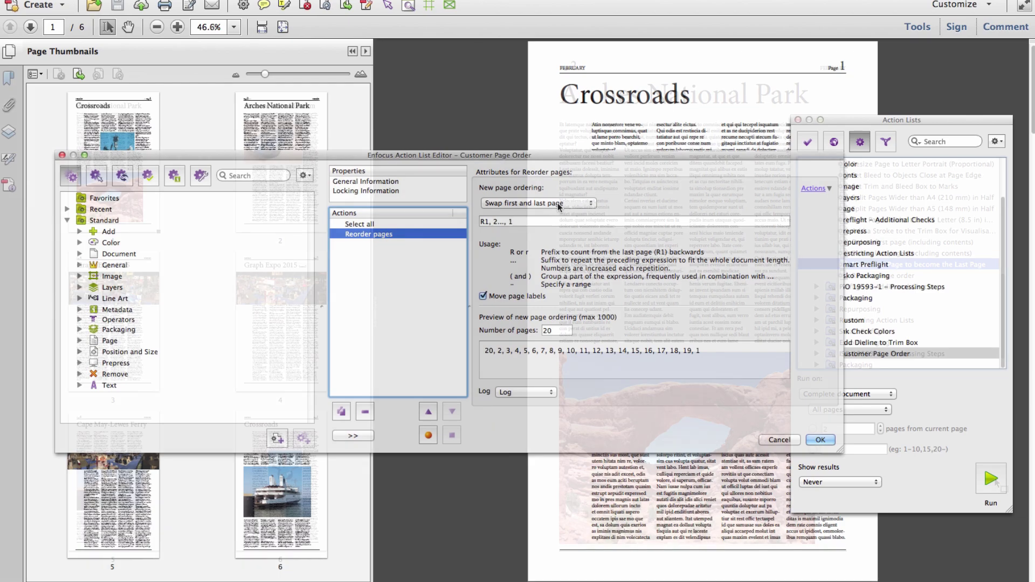
# Set Customer Page Order's new page ordering to the custom expression (2 4)....
pyautogui.click(557, 202)
pyautogui.click(568, 229)
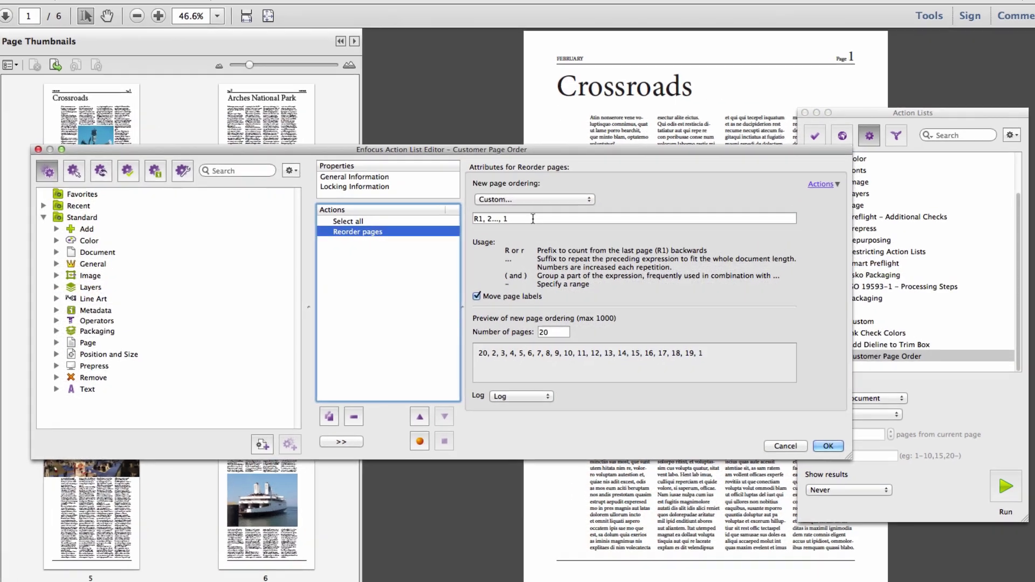
pyautogui.tripleClick(532, 218)
pyautogui.write('(2 ')
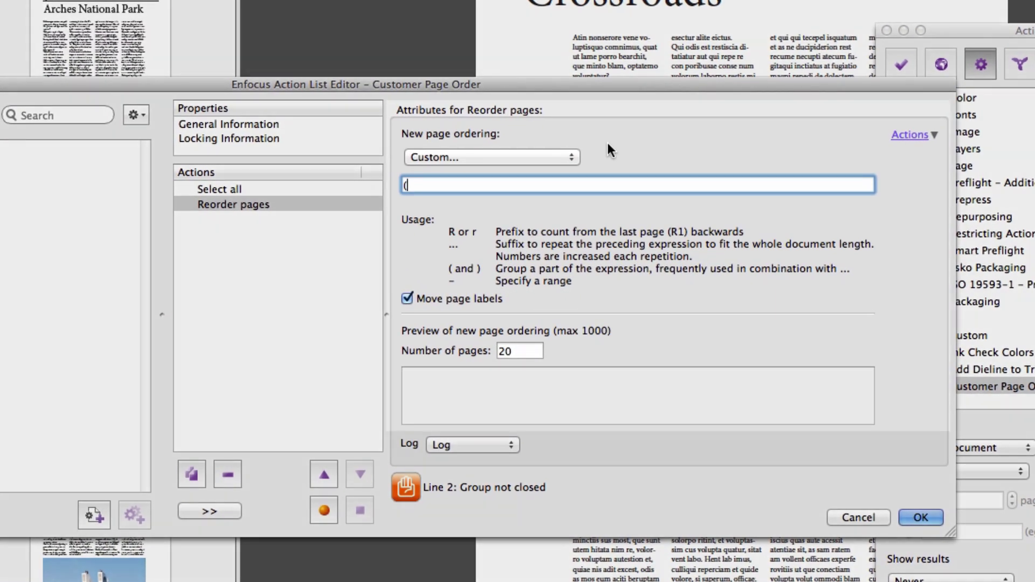
pyautogui.write('4)...')
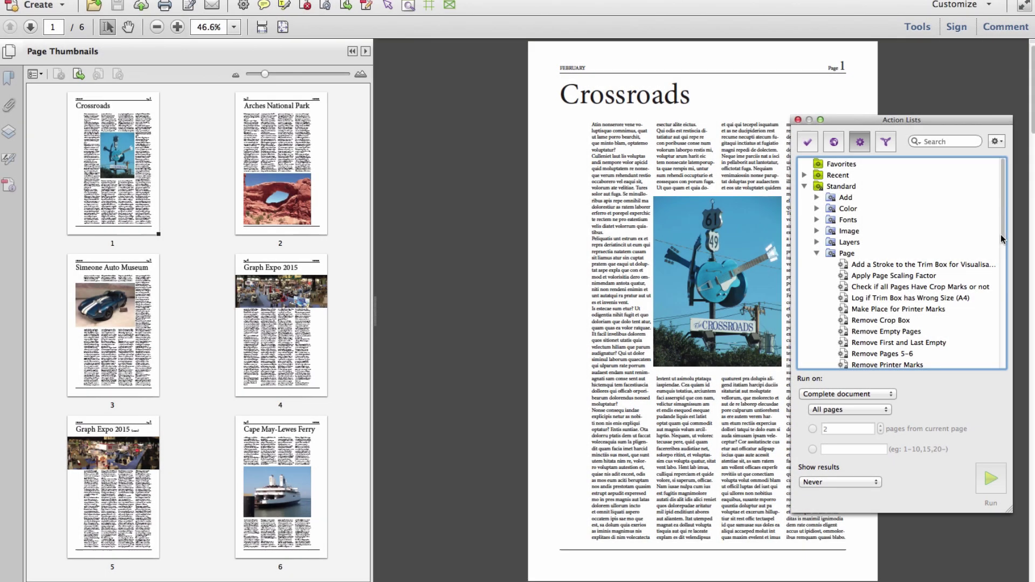
# Run 'Delete last page (including contents)' to remove the Cape May-Lewes Ferry page.
pyautogui.moveTo(1000, 234); pyautogui.dragTo(992, 317)
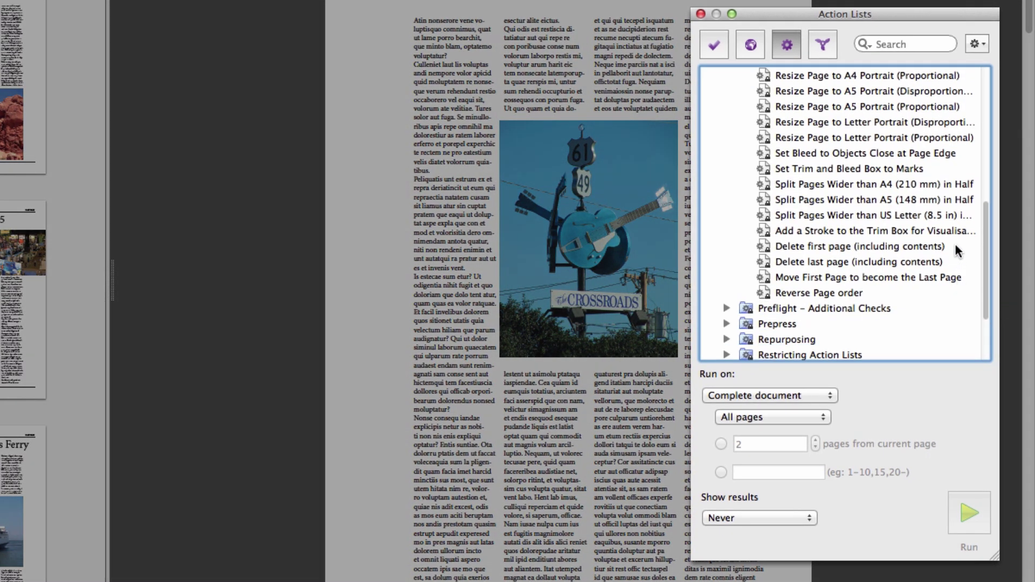
pyautogui.click(956, 250)
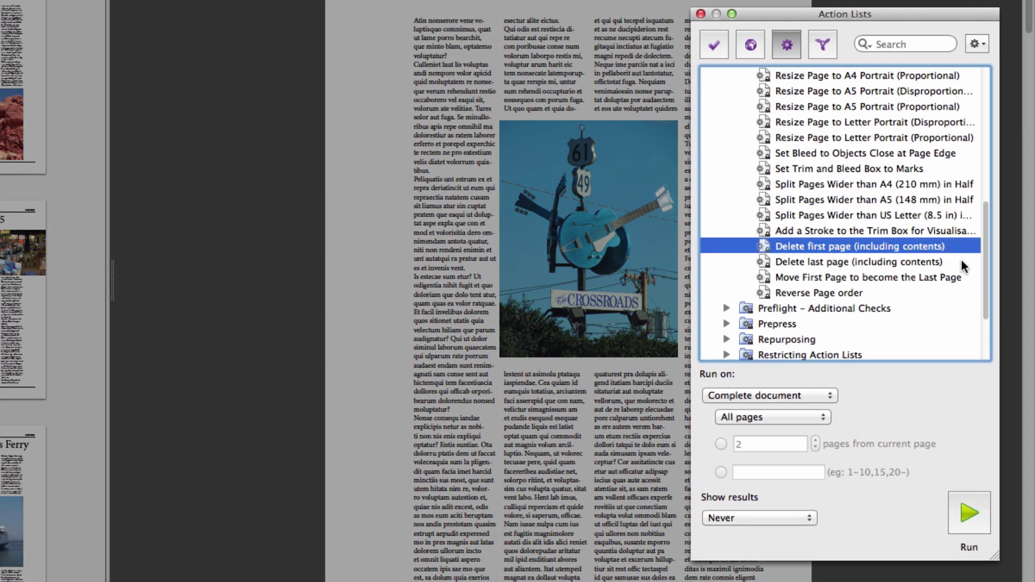
pyautogui.click(961, 260)
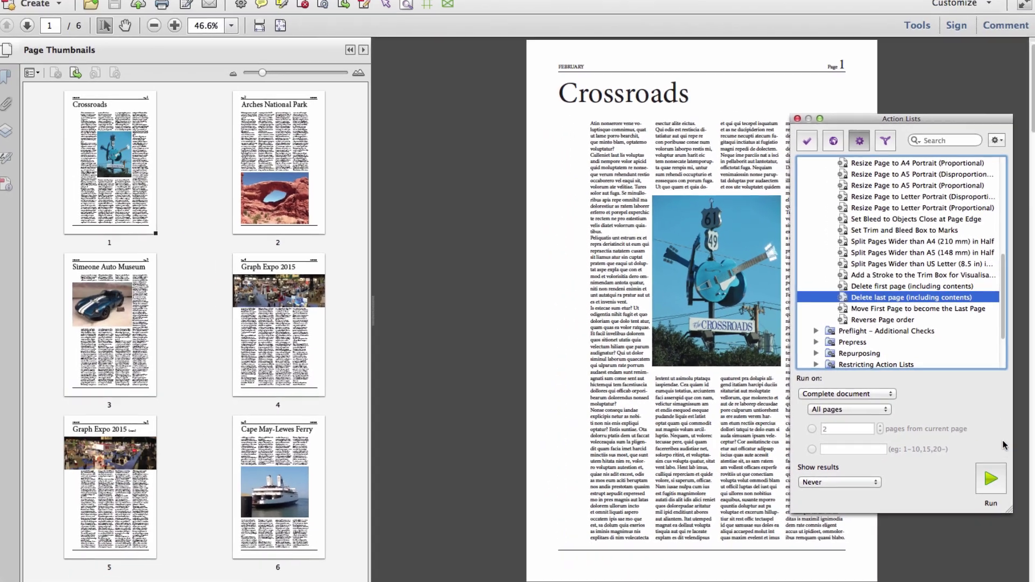
pyautogui.click(1001, 463)
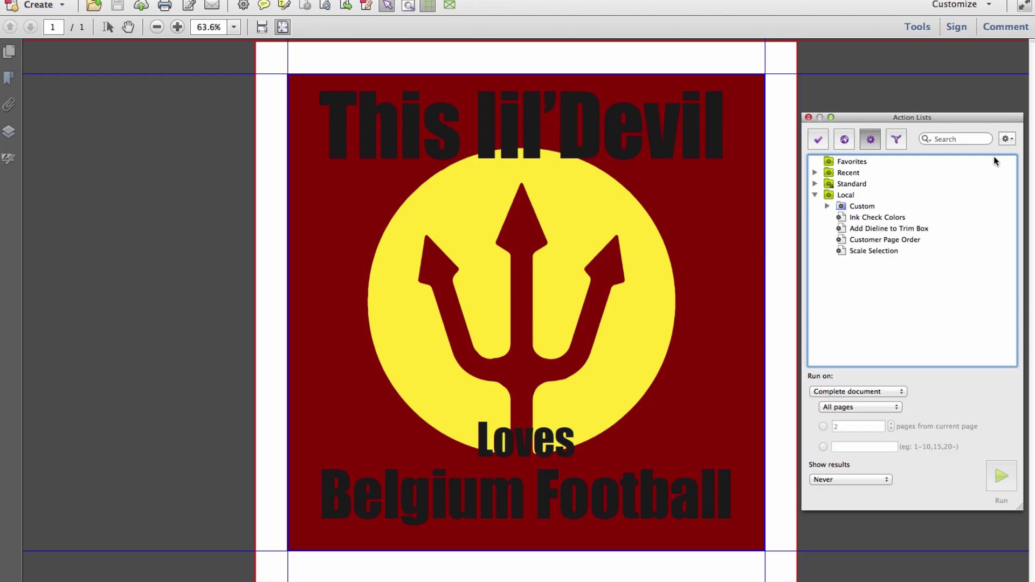
# Create a new action list with a Scale to fit page size action, entering 5 in width and height.
pyautogui.click(1010, 139)
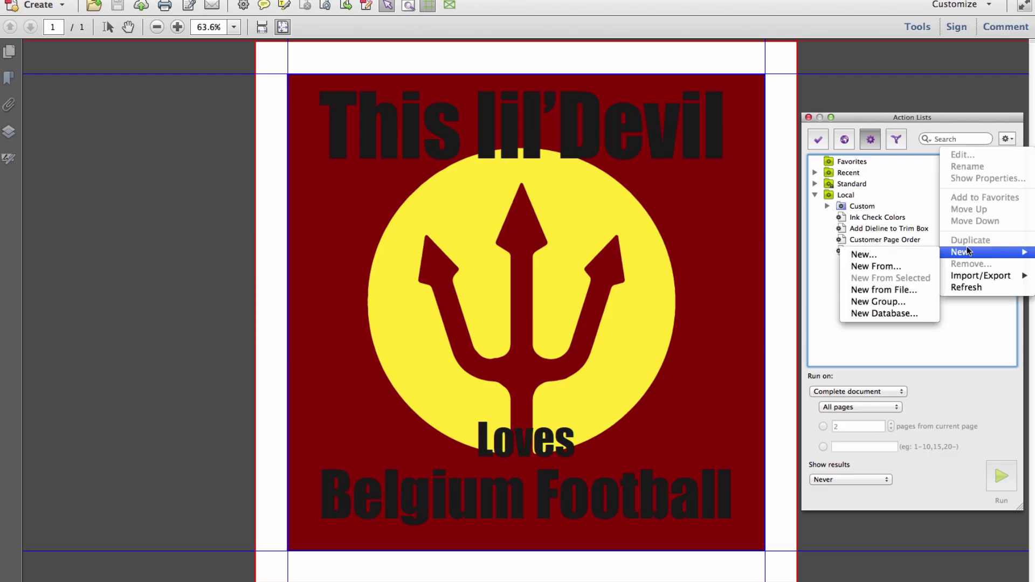
pyautogui.click(863, 254)
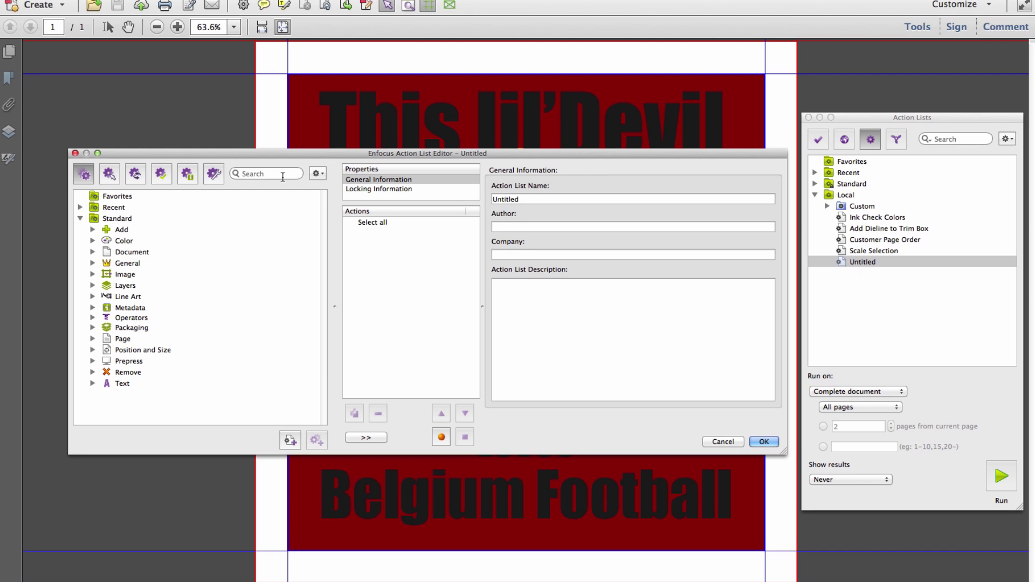
pyautogui.write('scale to')
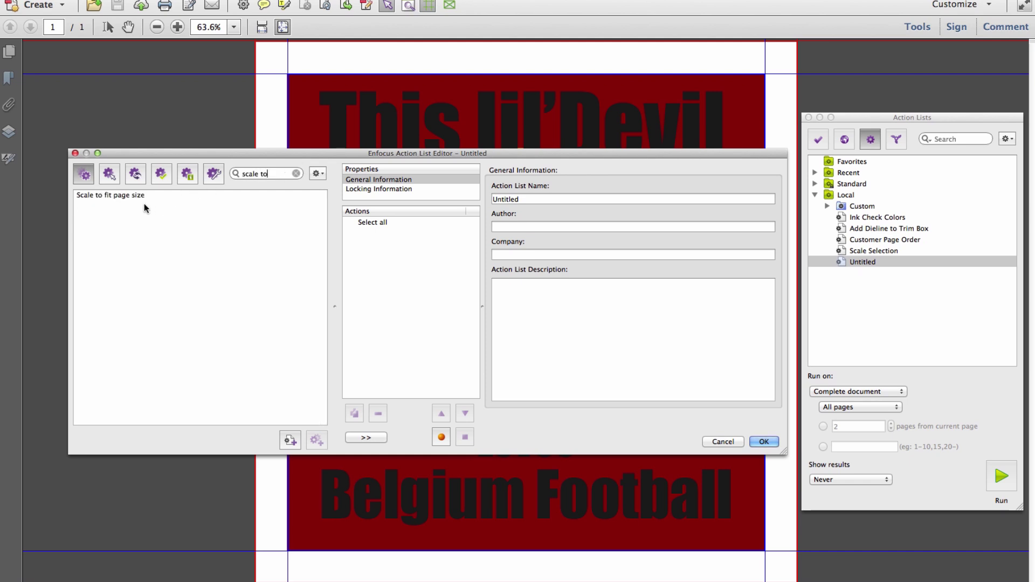
pyautogui.doubleClick(138, 196)
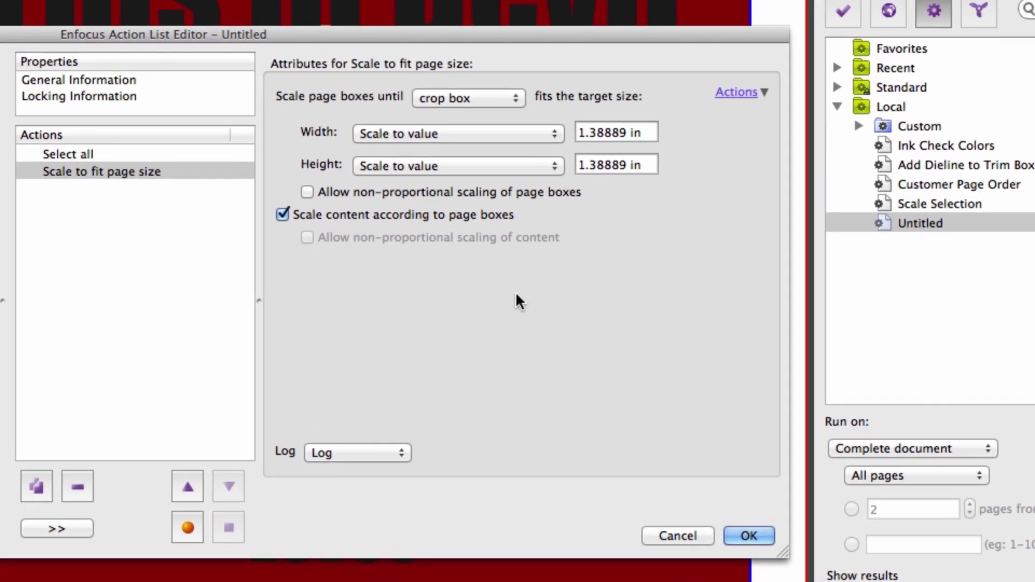
pyautogui.press('Tab')
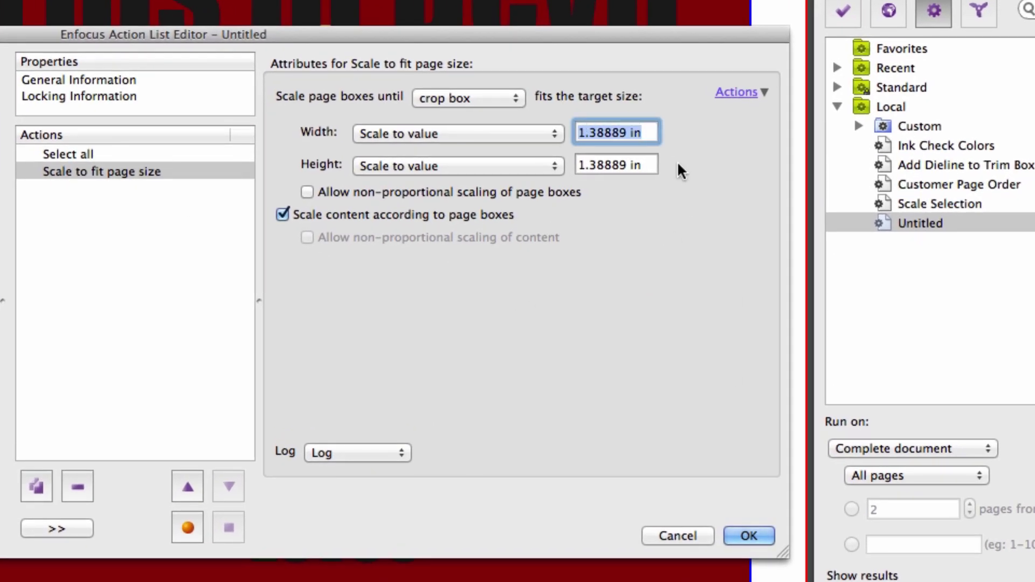
pyautogui.write('5')
pyautogui.press('Tab')
pyautogui.write('5')
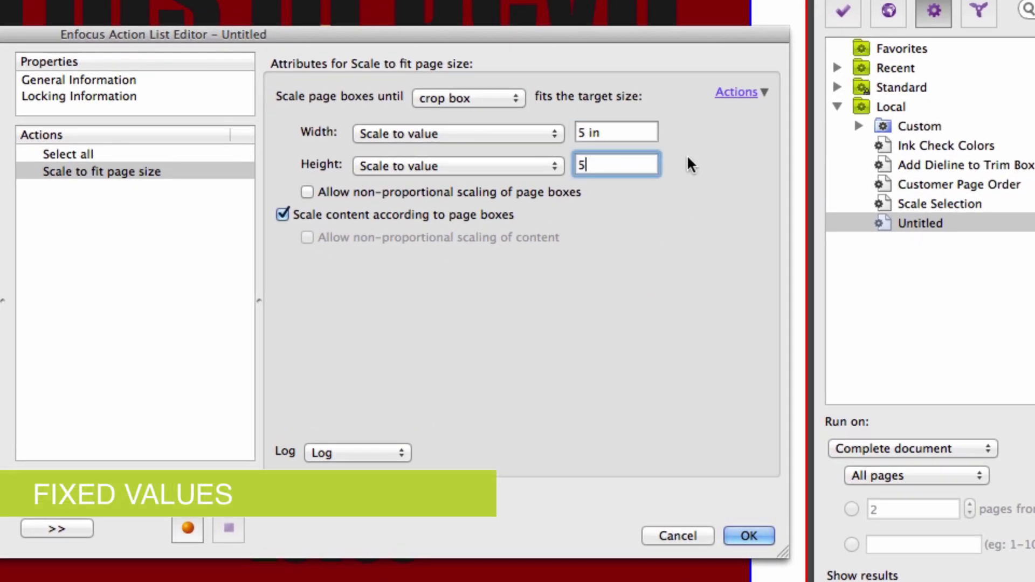
pyautogui.press('Tab')
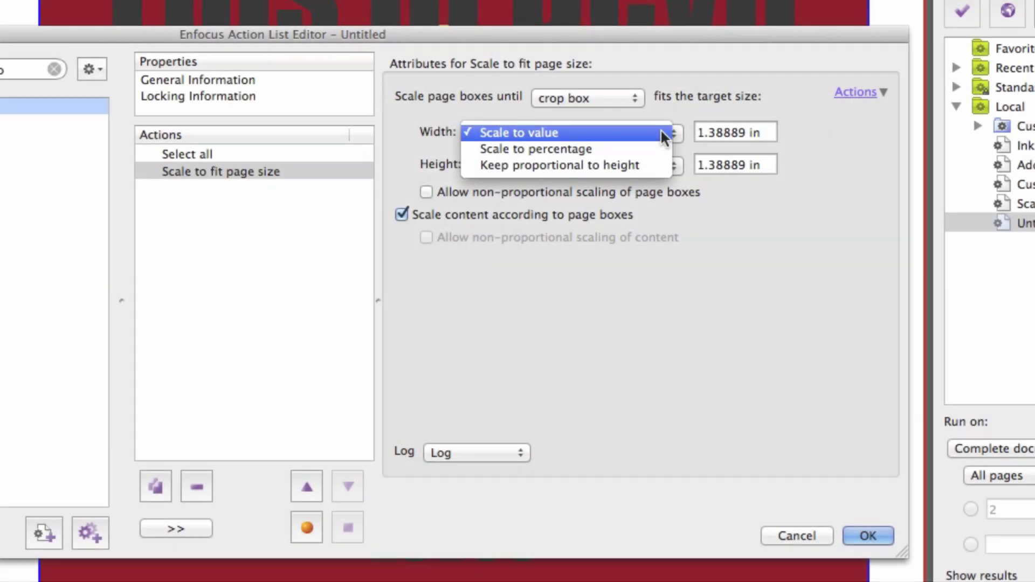
# Scale the width to 75 percent and keep the height proportional to the width.
pyautogui.click(655, 148)
pyautogui.doubleClick(744, 131)
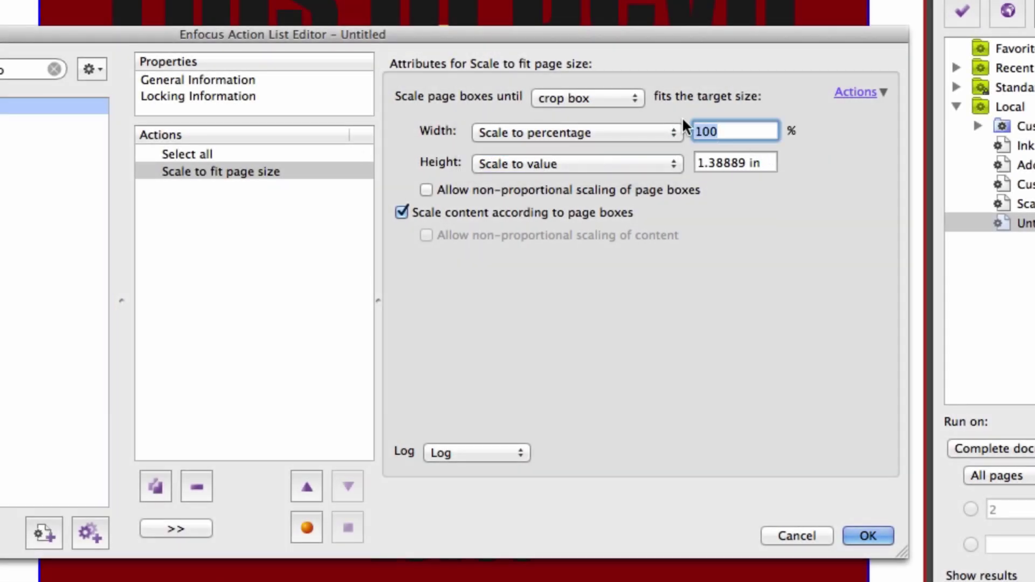
pyautogui.write('75')
pyautogui.press('Tab')
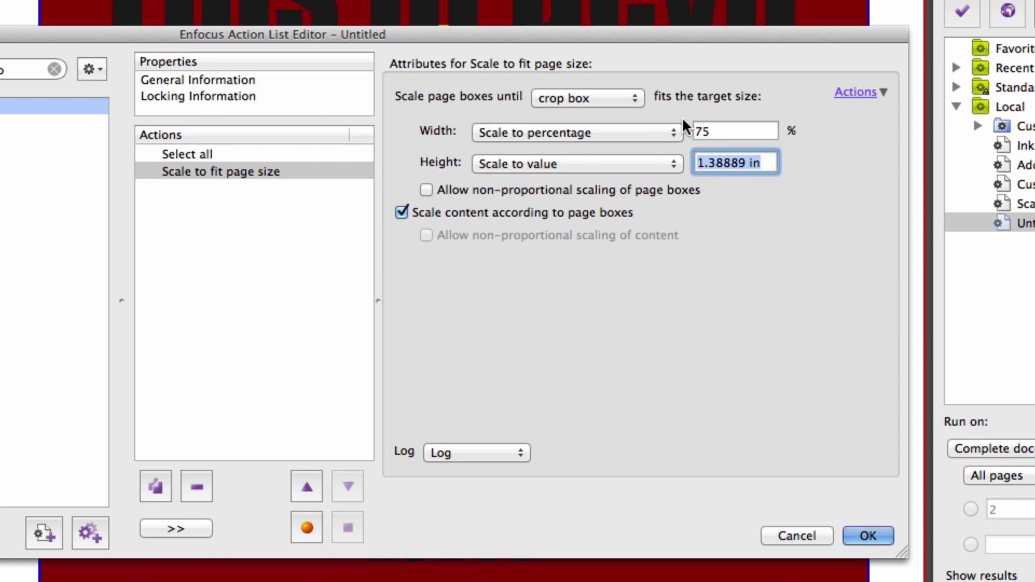
pyautogui.click(661, 162)
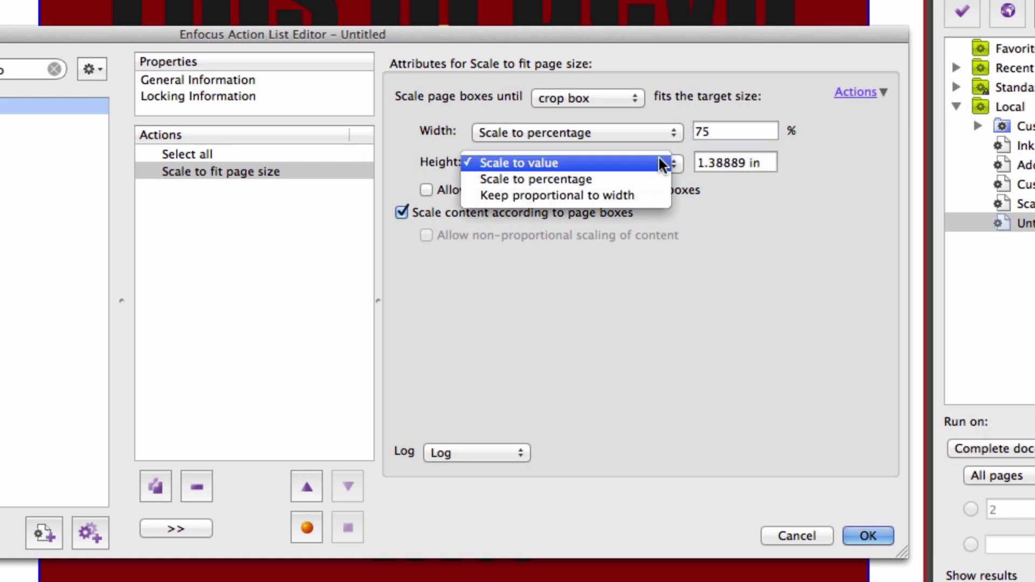
pyautogui.click(648, 194)
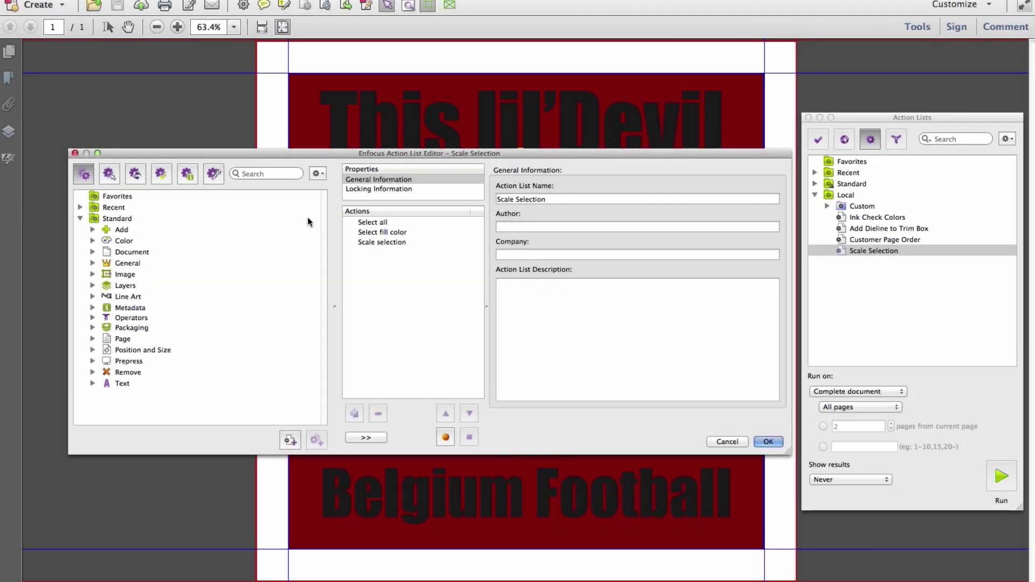
# Configure the Scale selection action: width at 50%, height proportional, anchored at the centre.
pyautogui.click(377, 242)
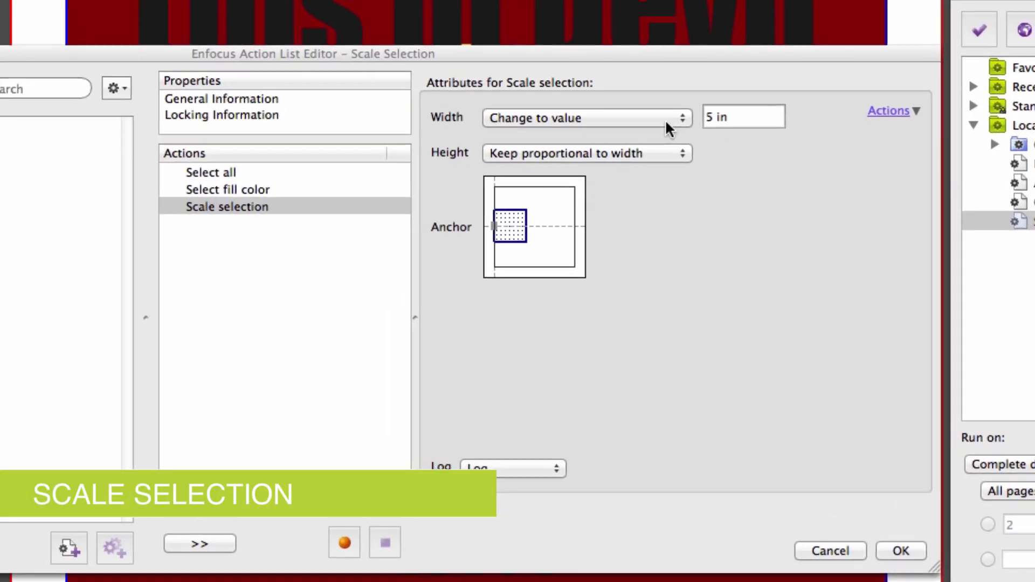
pyautogui.click(670, 116)
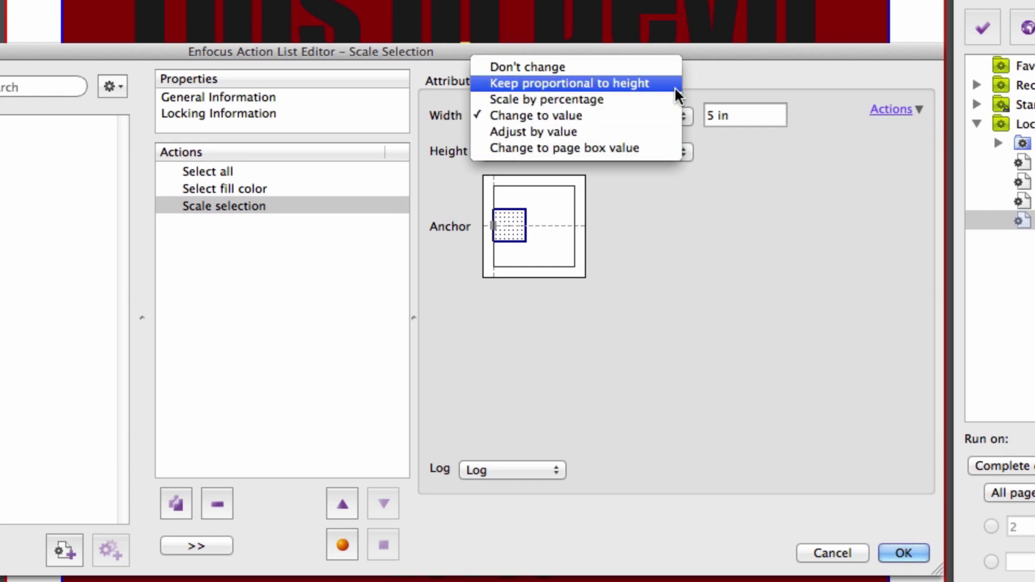
pyautogui.click(729, 77)
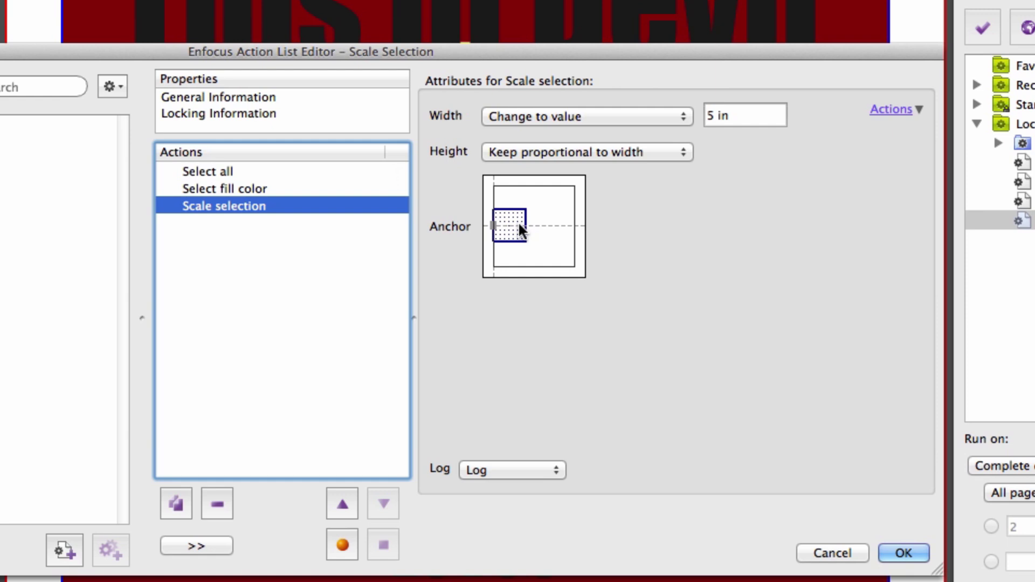
pyautogui.moveTo(512, 226); pyautogui.dragTo(579, 249)
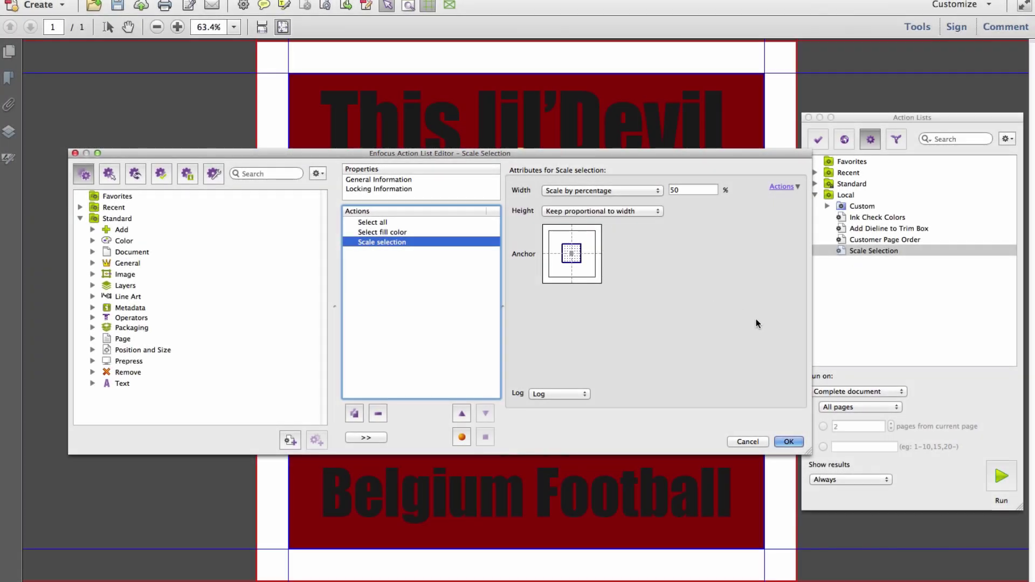
# Save the Scale Selection list, run it to halve the yellow trident logo, and close the report.
pyautogui.click(788, 441)
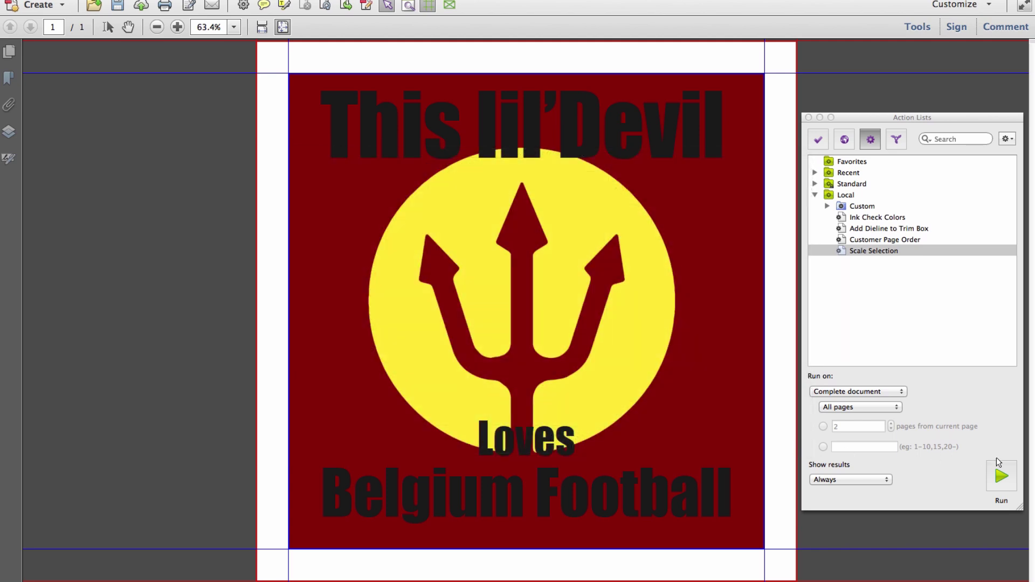
pyautogui.click(1001, 476)
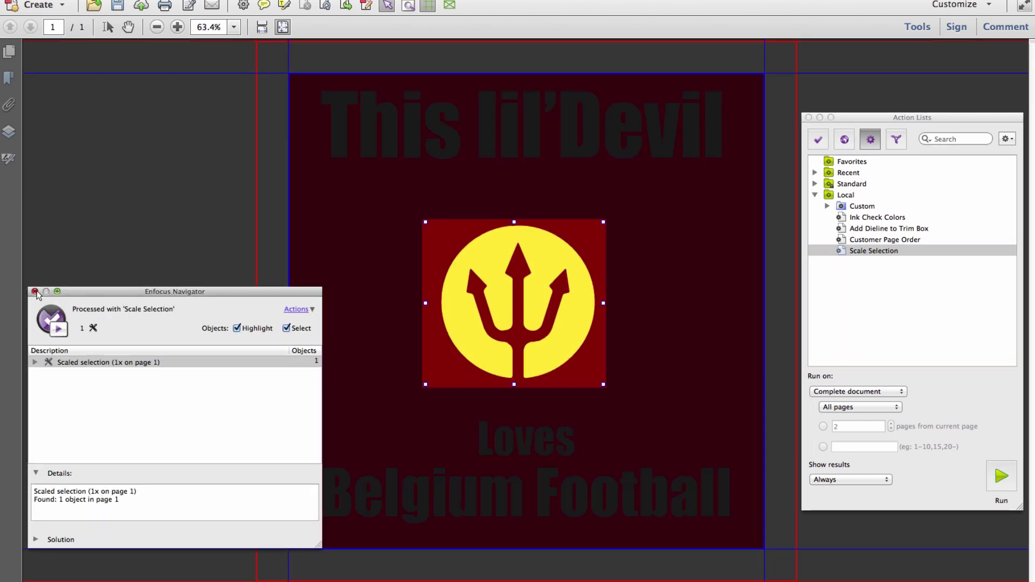
pyautogui.click(35, 291)
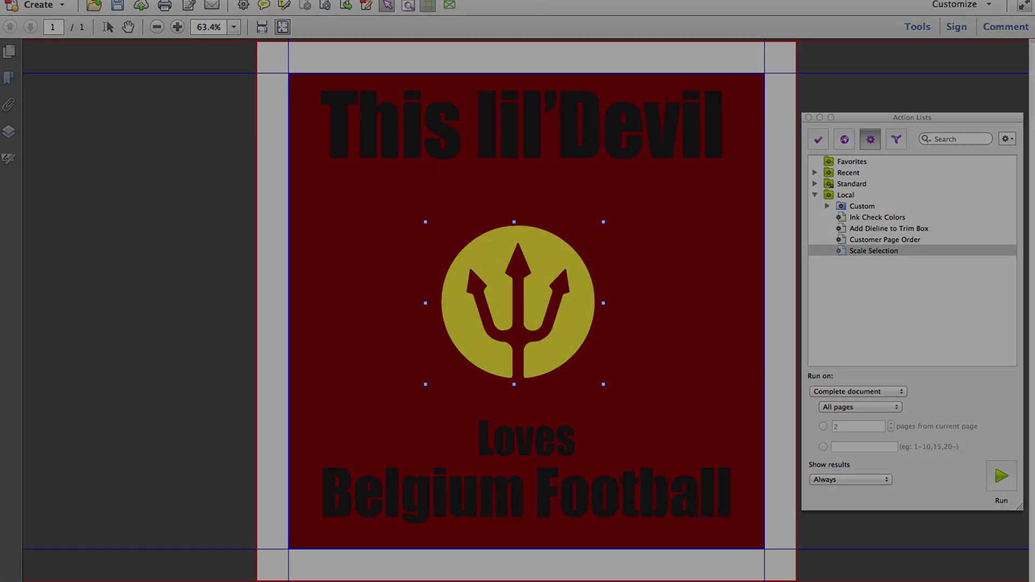